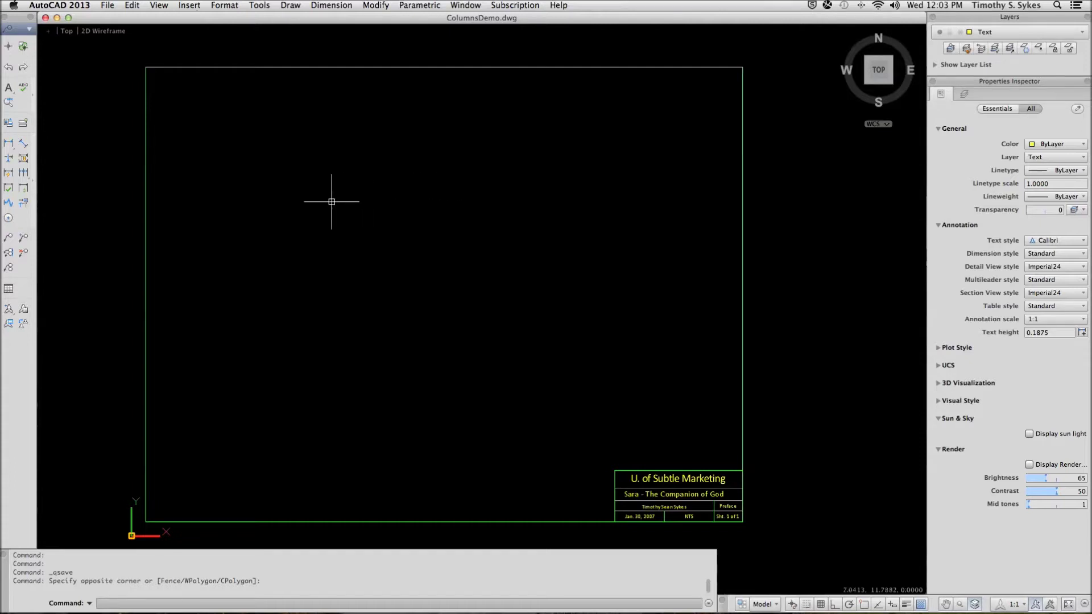
- Start a multiline text object with the Multiline Text tool in the Draw toolbar
left_click(9, 88)
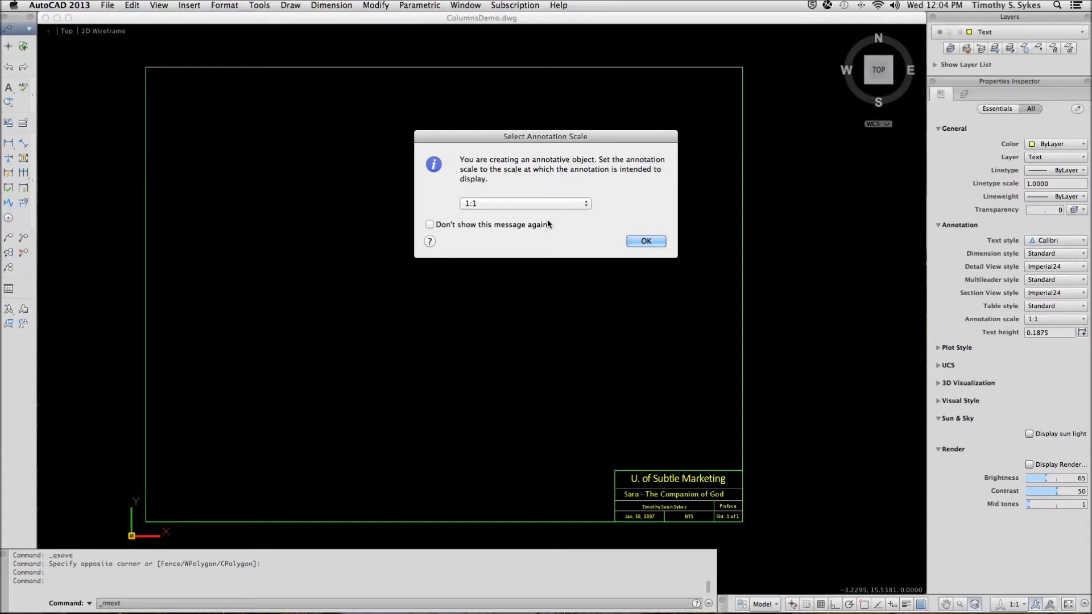
- Accept the 1:1 annotation scale and place a 4.75-wide text box with its corner at 1,15.75
left_click(646, 242)
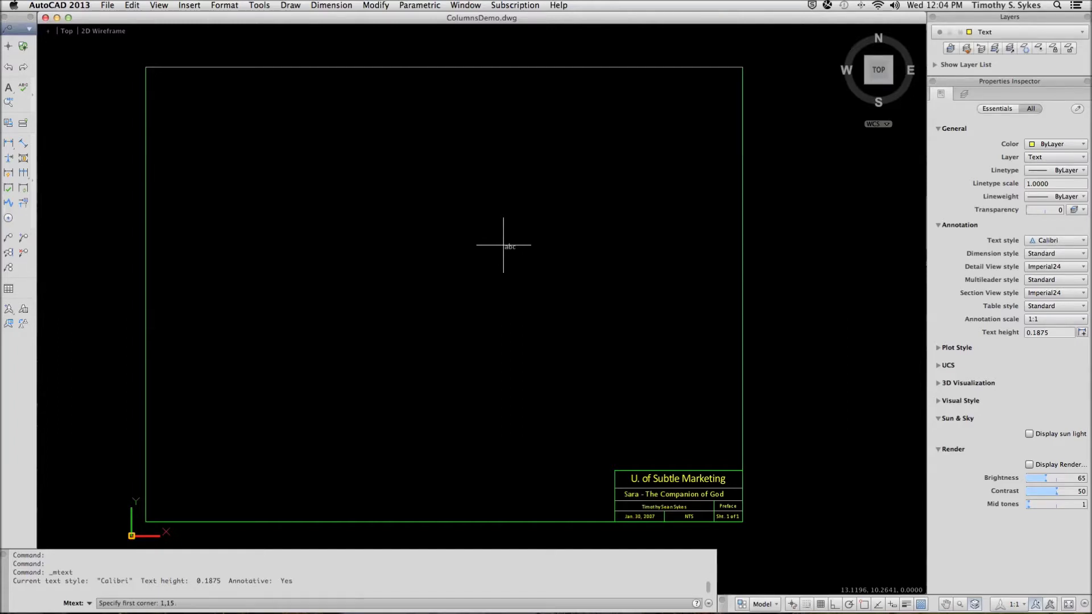
type("75")
key("Return")
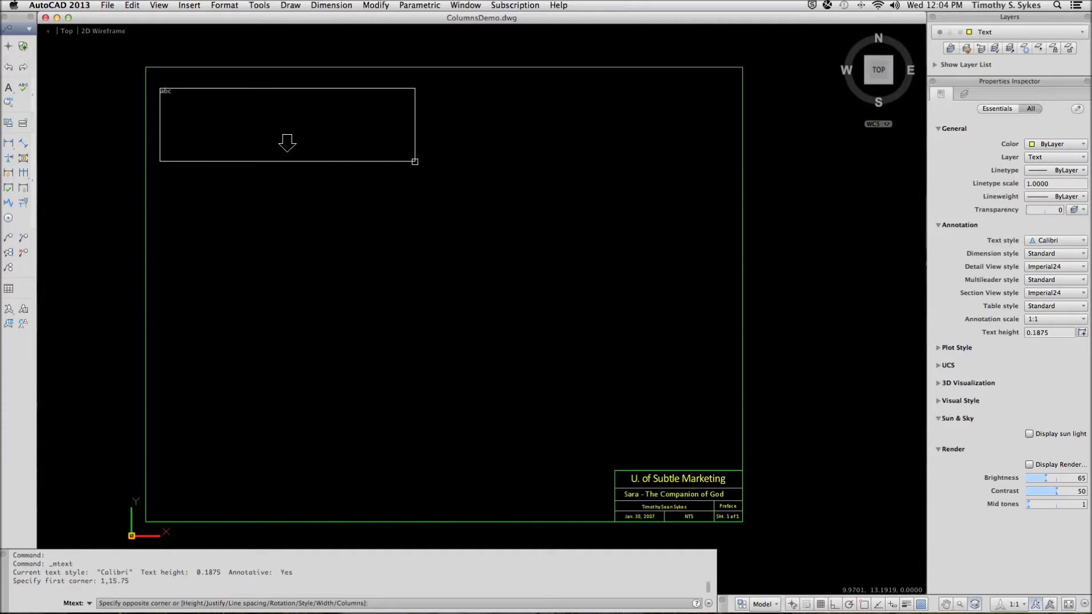
type("w")
key("Return")
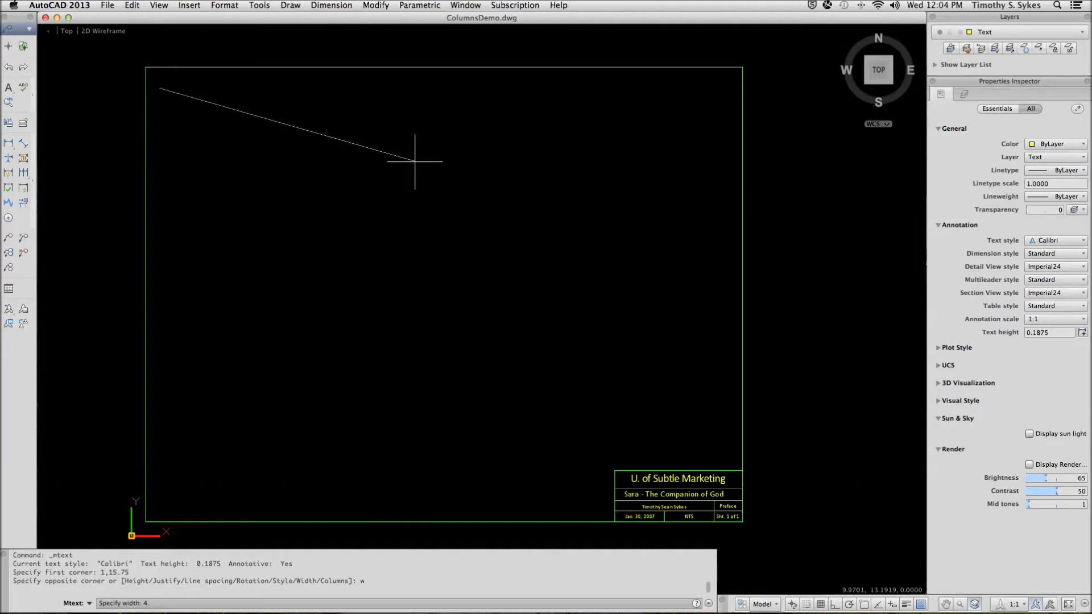
key("Return")
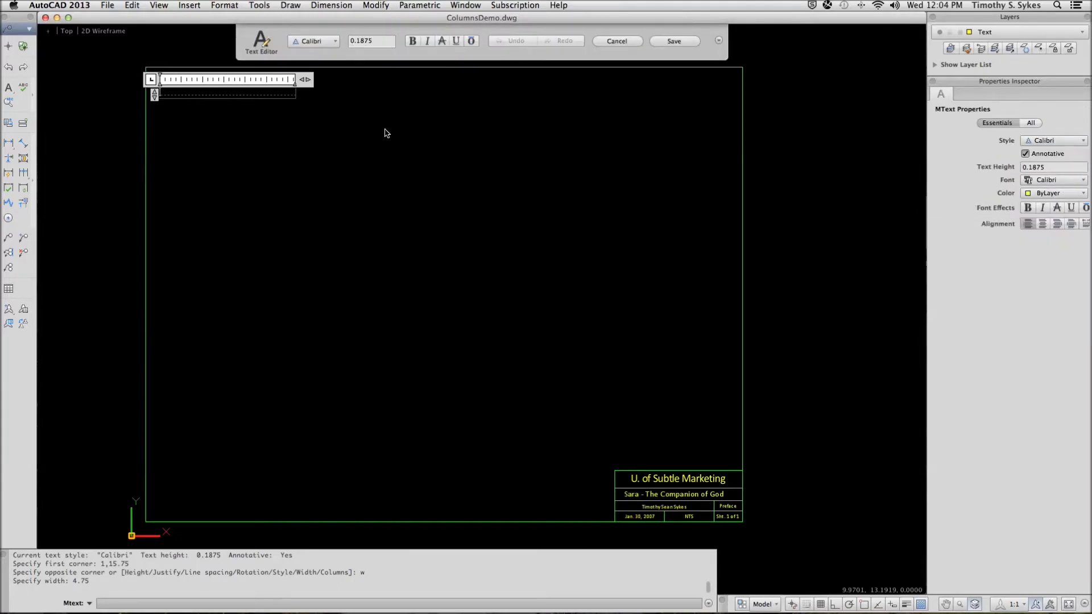
- Set the new text's height to 0.125
left_click_drag(379, 41, 342, 41)
type(".125")
key("Return")
- Expand the extra formatting options and show all MText properties
left_click(718, 41)
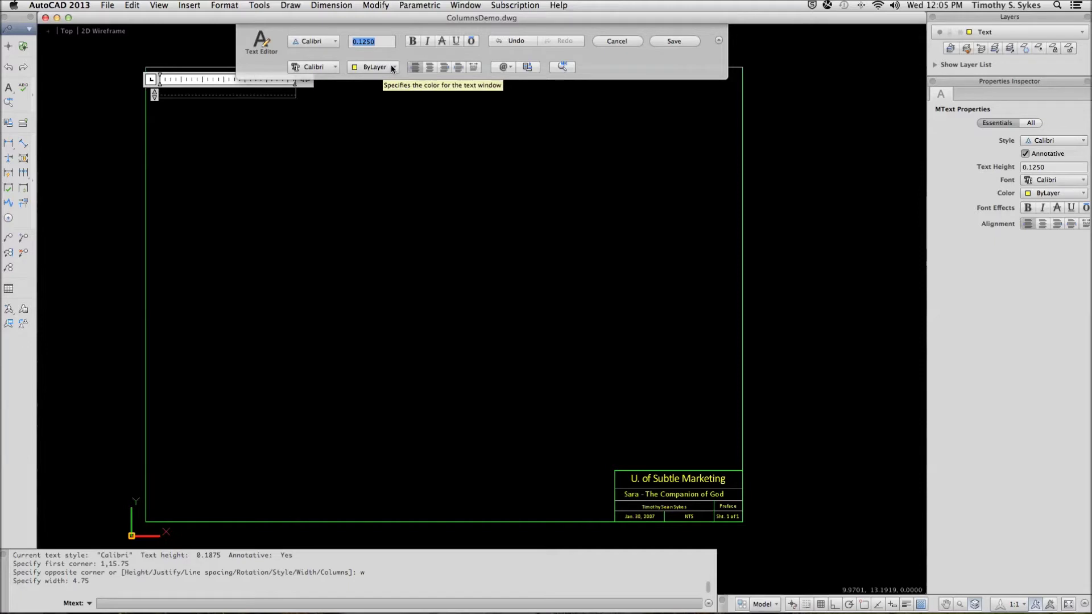
left_click(445, 170)
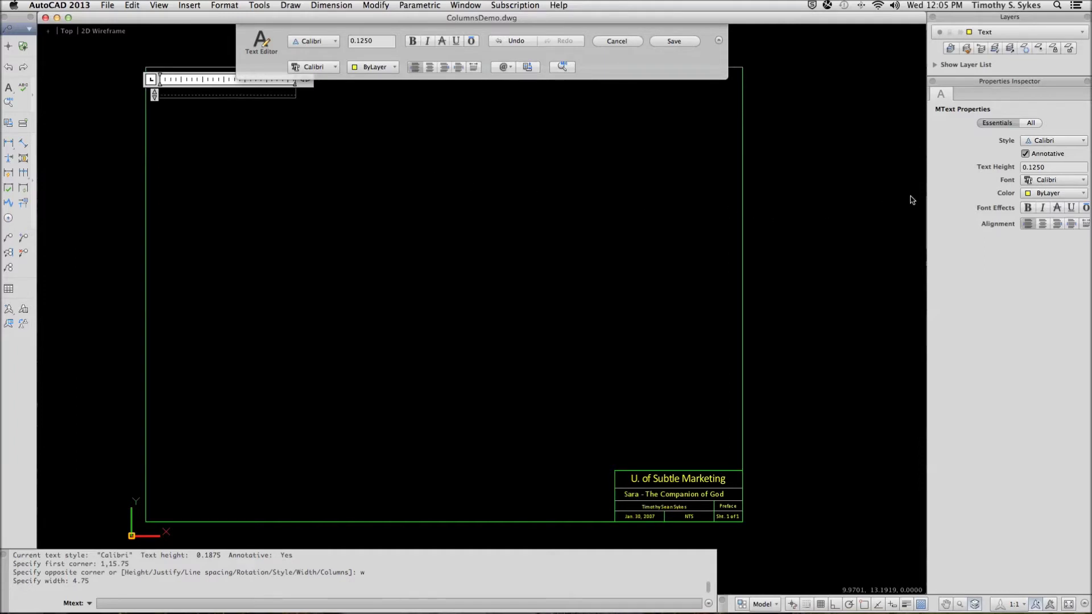
left_click(1028, 125)
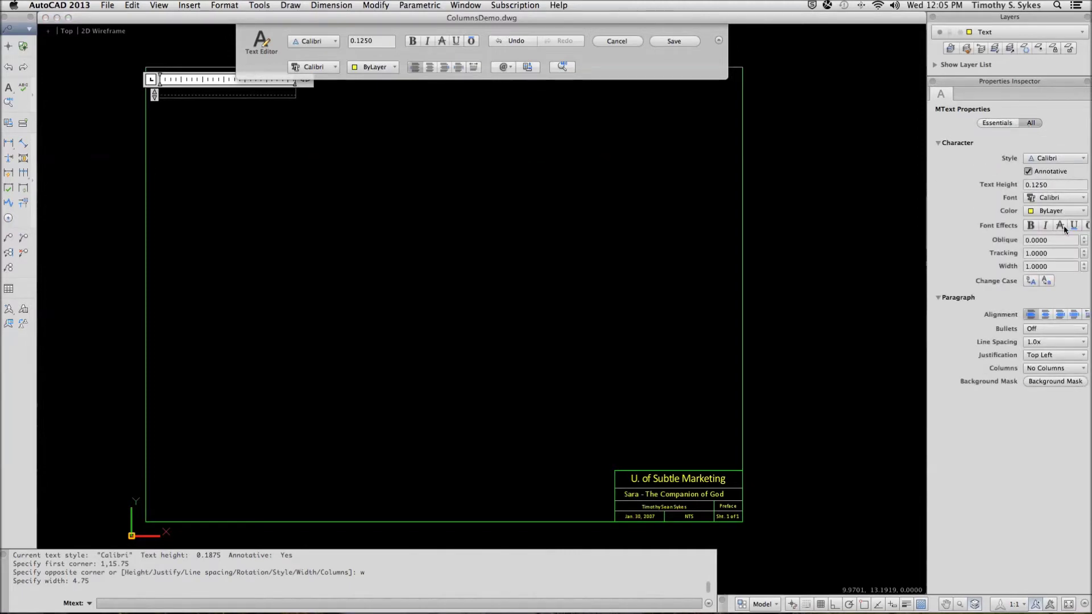
- Make the columns dynamic with height 14, column width 4.75 and gutter 0.5
left_click(1051, 367)
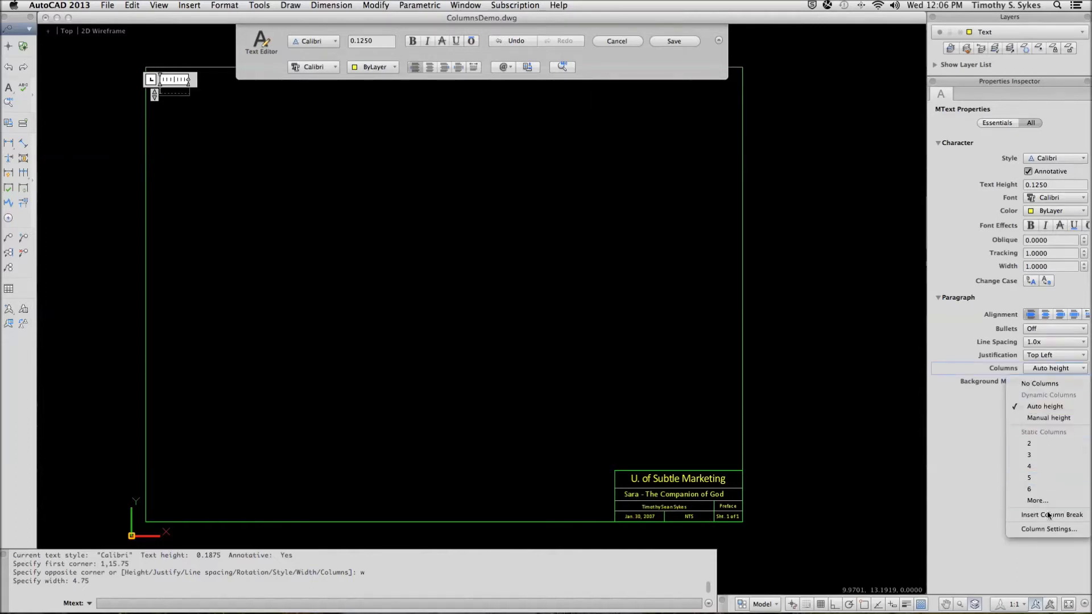
left_click(1049, 530)
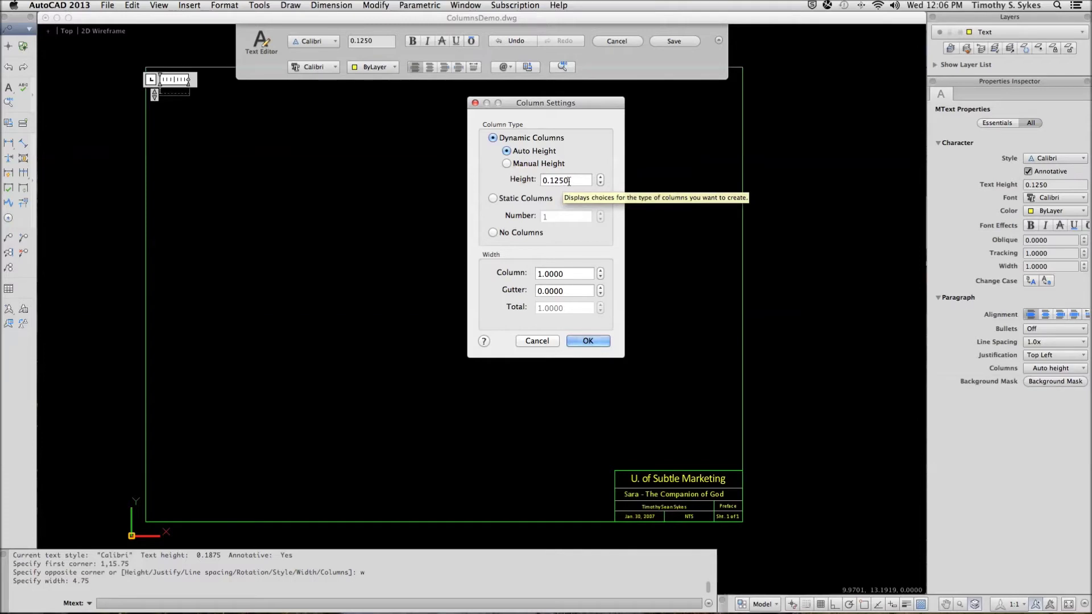
left_click_drag(569, 180, 495, 182)
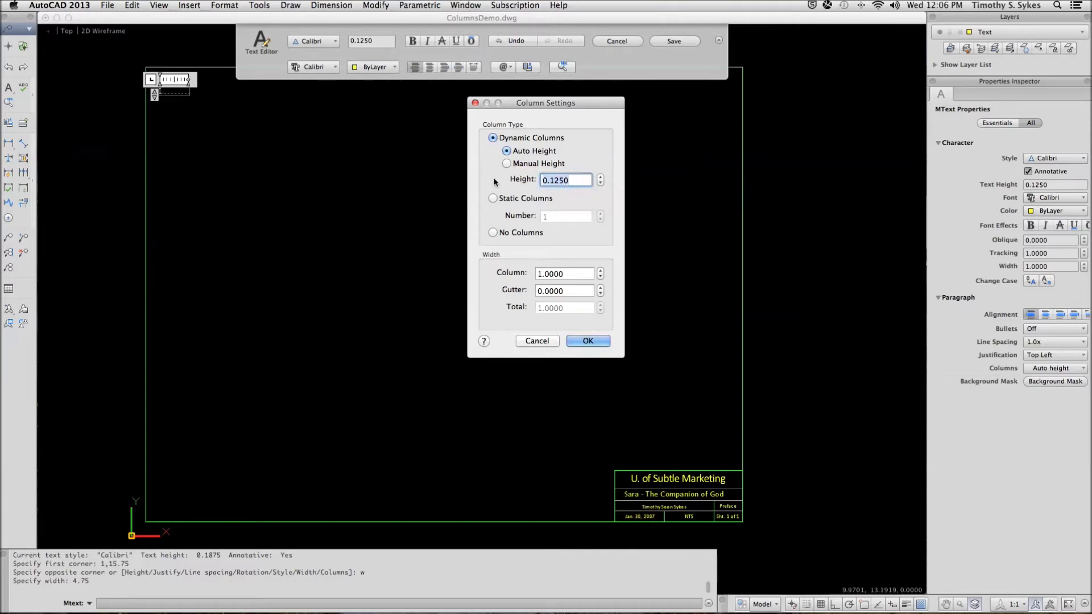
type("14")
left_click(576, 277)
left_click_drag(576, 277, 517, 281)
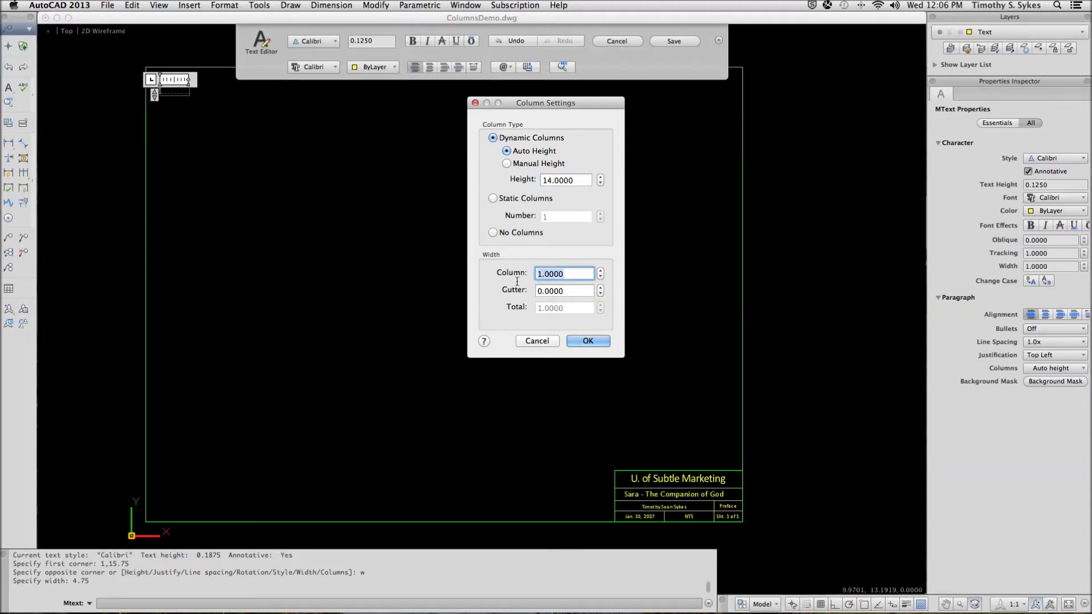
type("4.75")
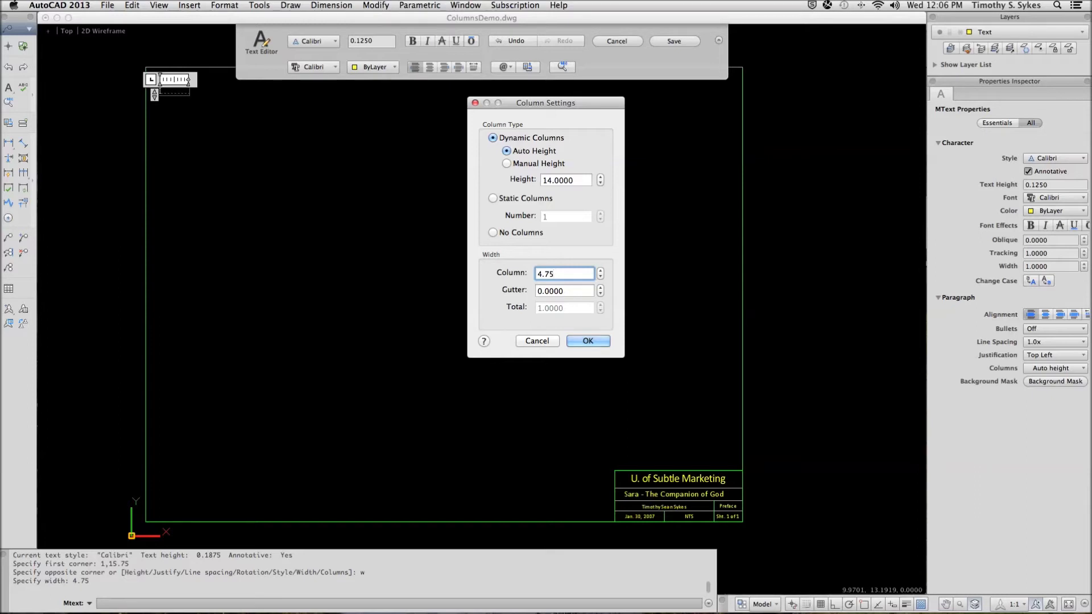
left_click(544, 291)
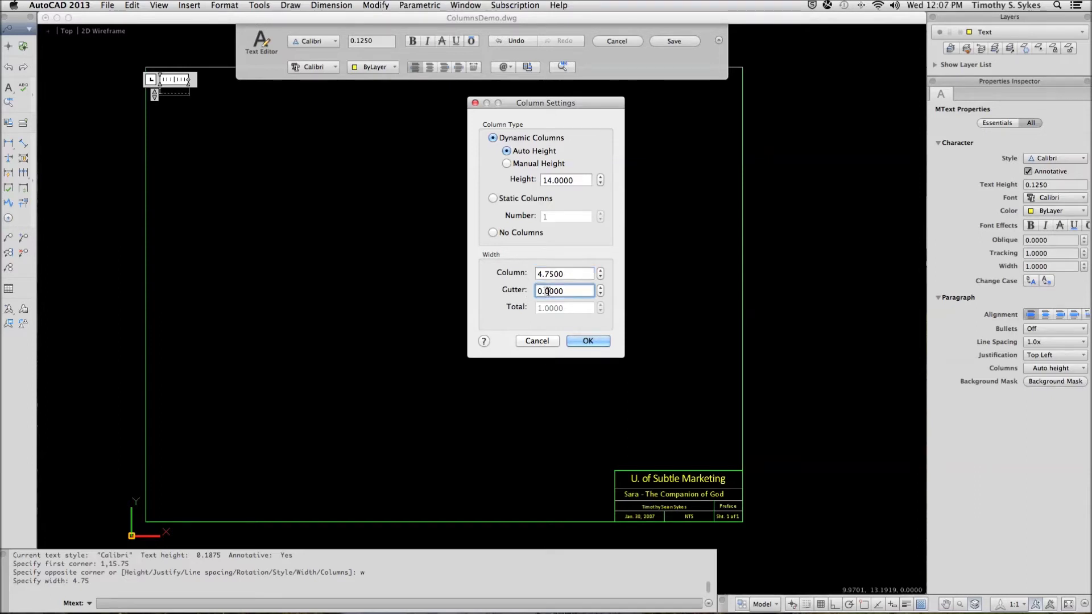
type("5")
left_click(577, 341)
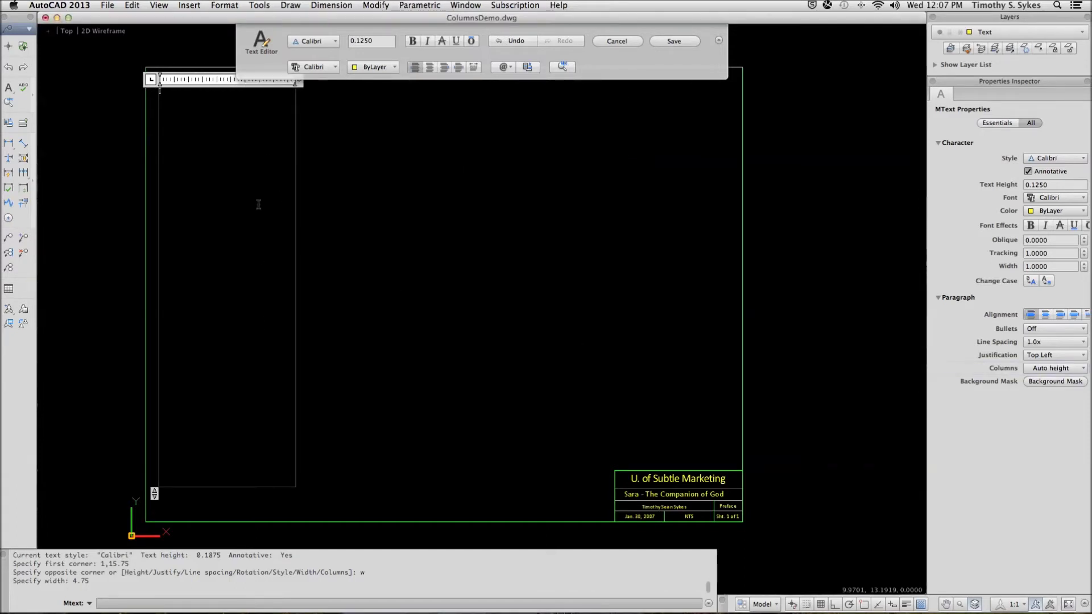
- Import the Rich Text file Prelude - Sara.rtf into the text box
right_click(229, 109)
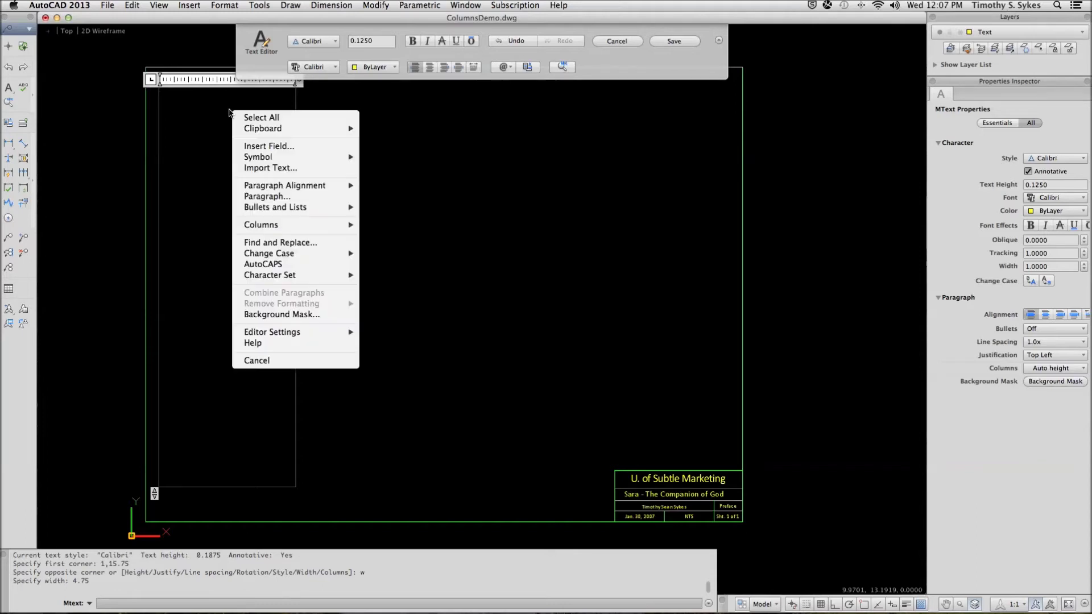
left_click(274, 169)
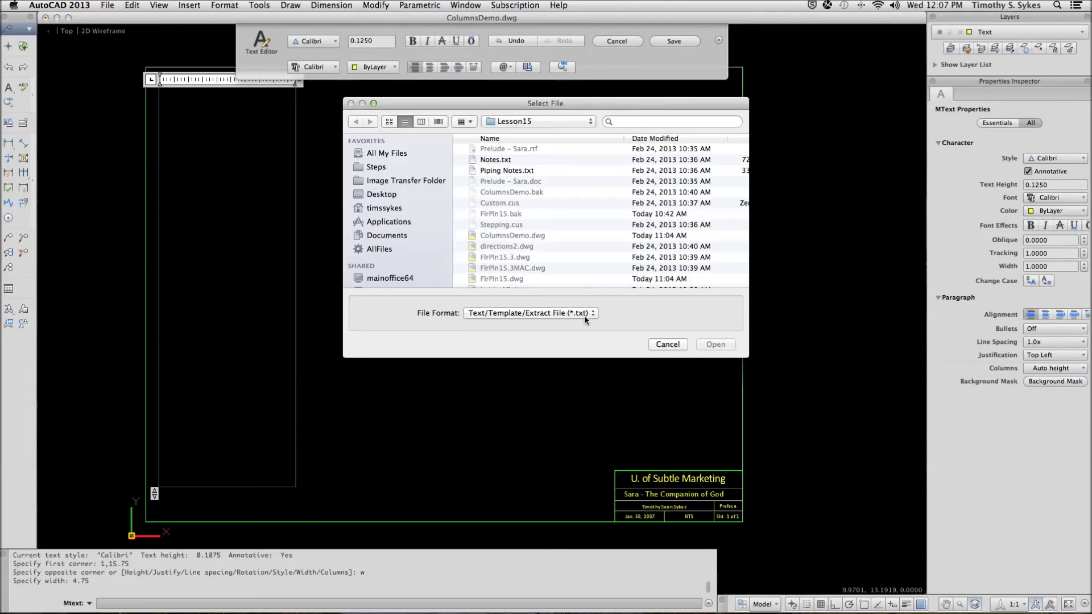
left_click(567, 312)
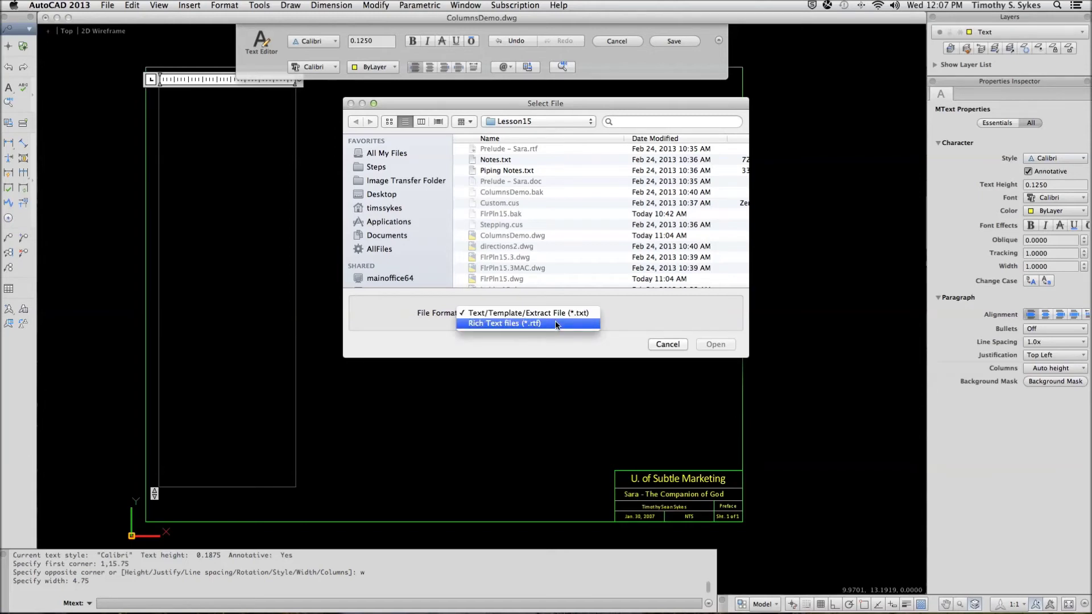
left_click(555, 321)
left_click(500, 149)
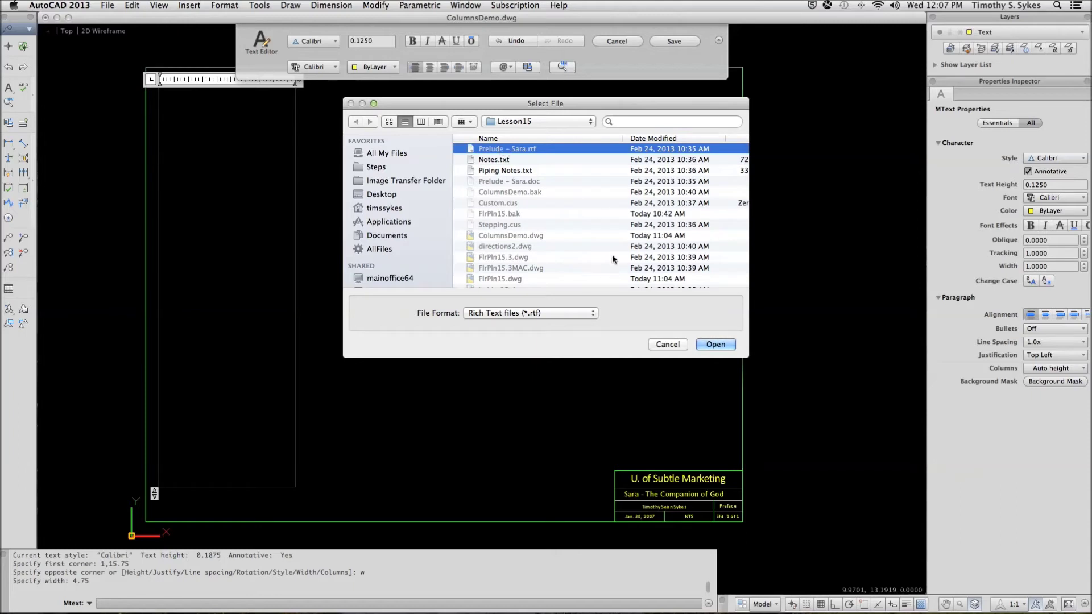
left_click(716, 344)
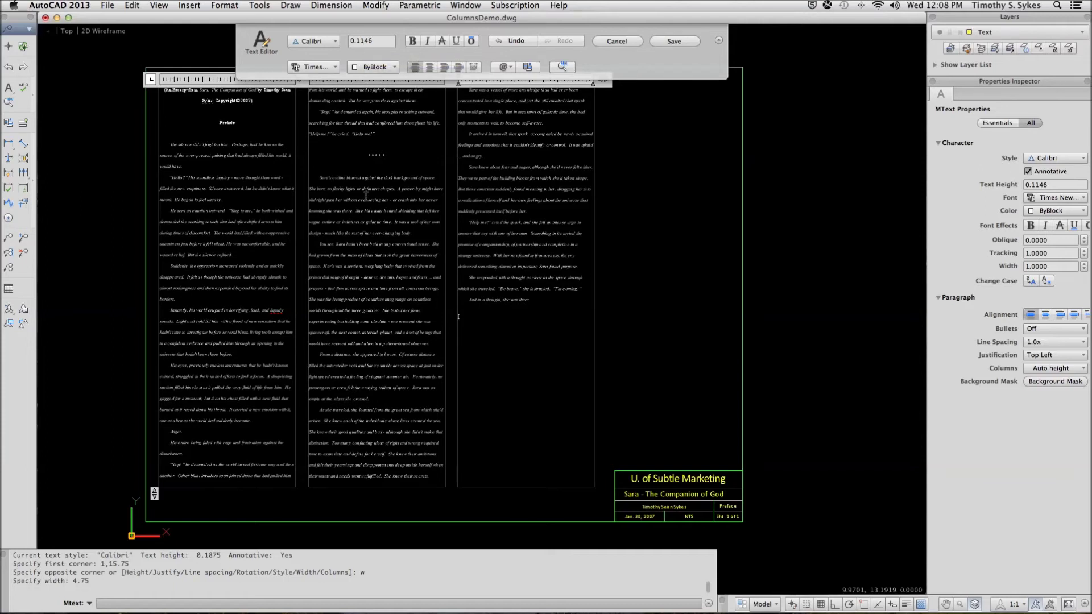
- Change the height of all imported text from 0.1146 to 0.125
key("super+a")
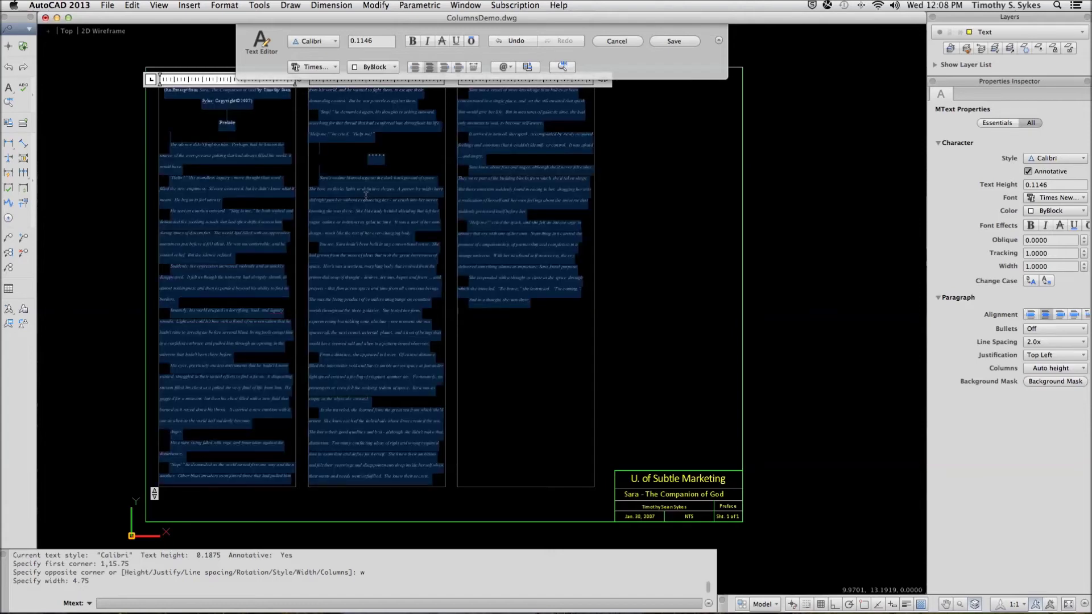
left_click(384, 40)
key("BackSpace")
key("BackSpace")
type("25")
key("Return")
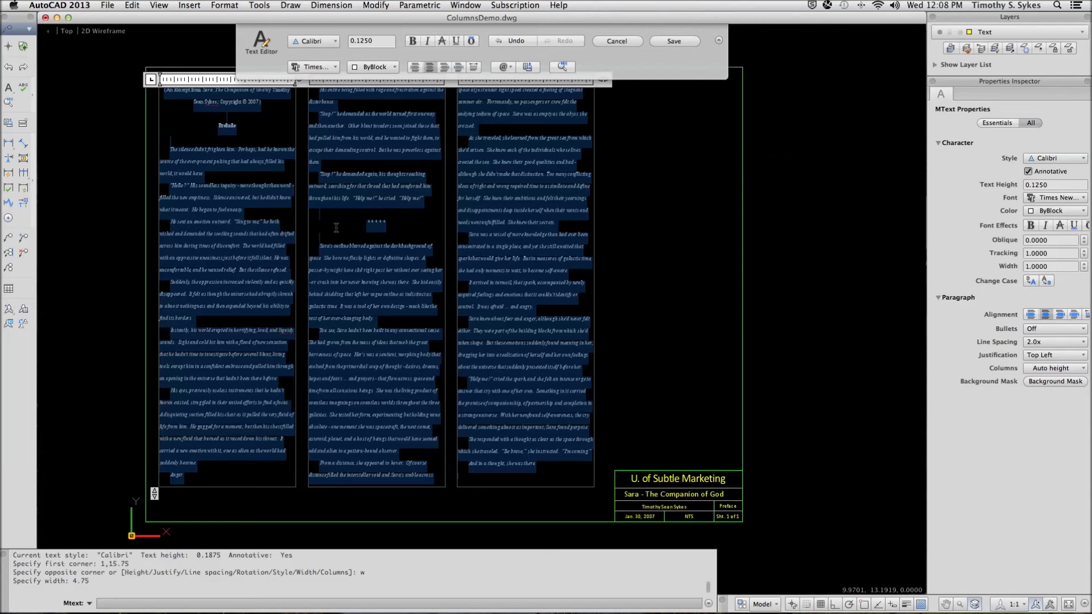
- Insert a column break after the asterisks and shorten the columns to about 11.33, giving four columns
left_click(319, 245)
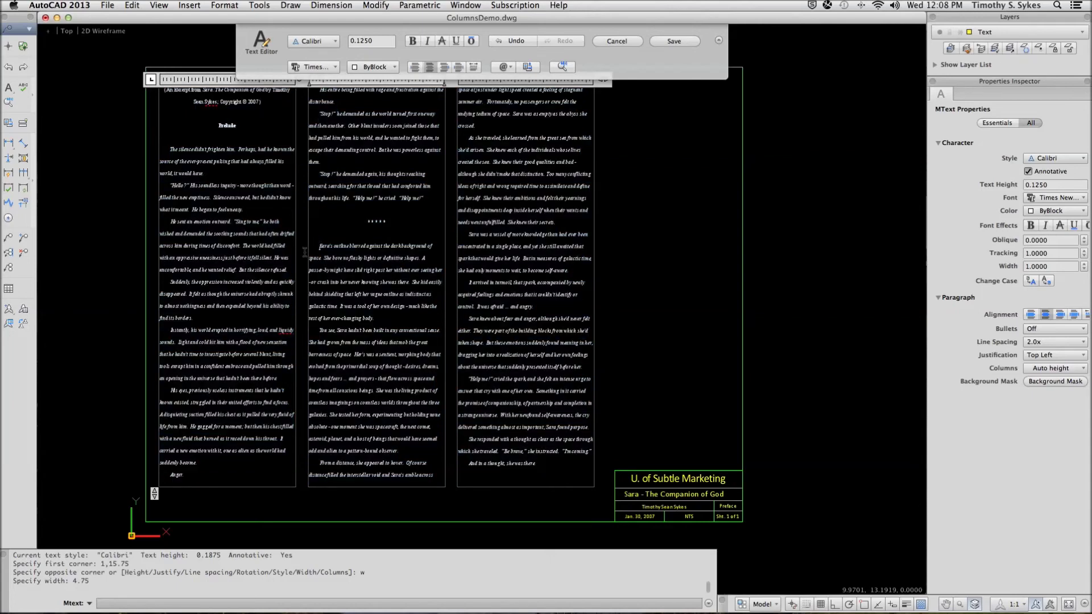
right_click(320, 245)
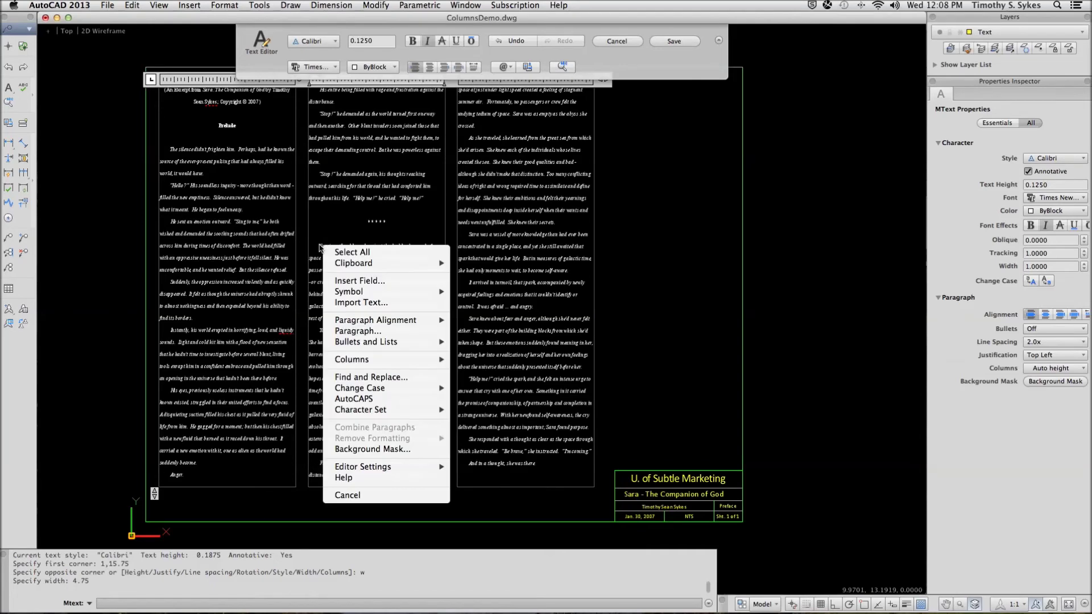
mouse_move(369, 360)
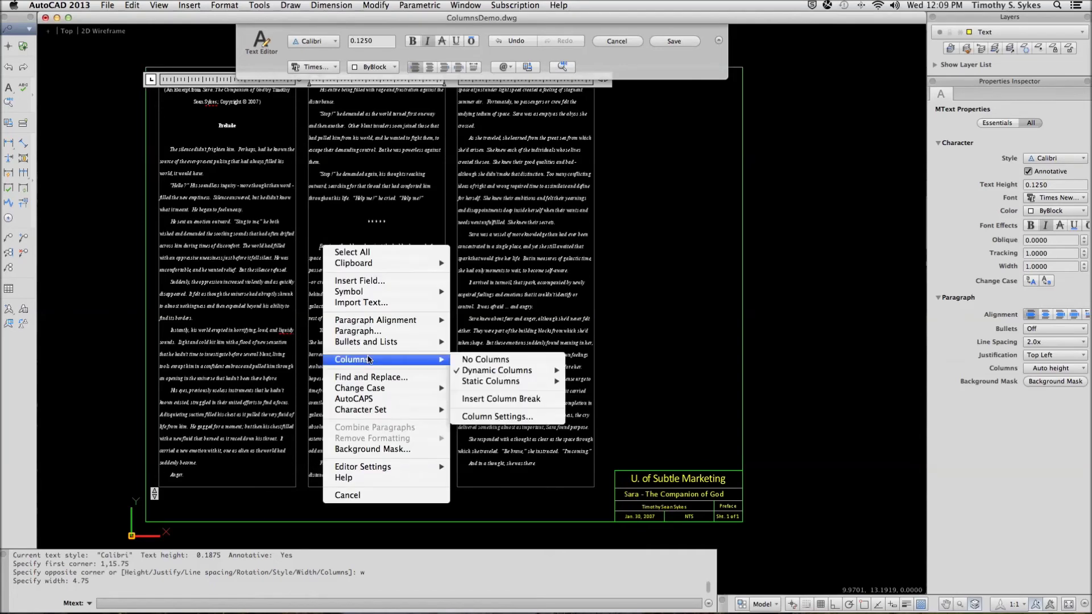
left_click(492, 400)
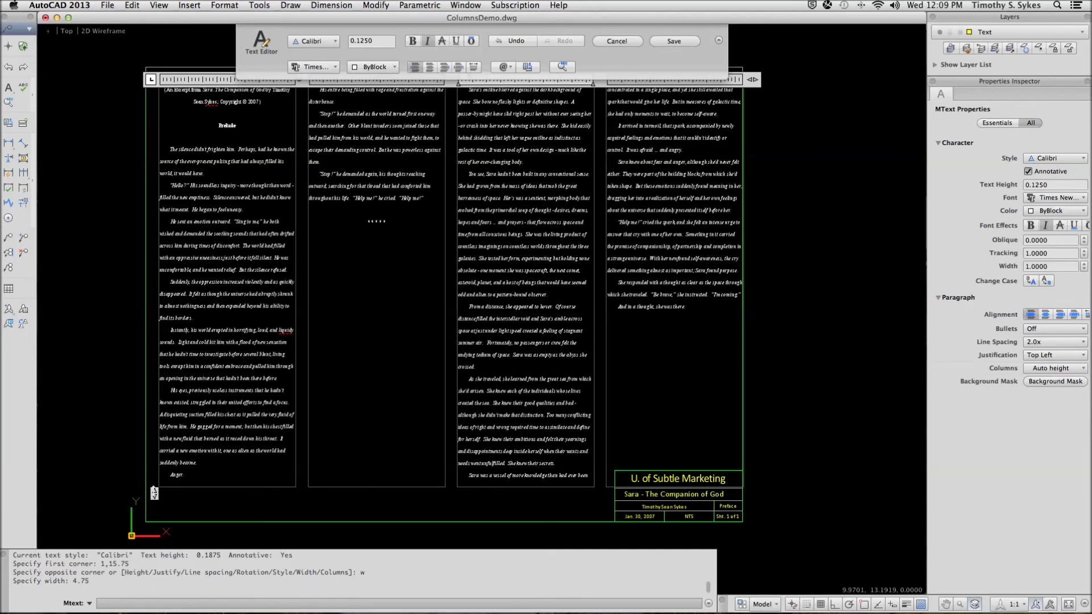
left_click_drag(154, 493, 156, 439)
left_click_drag(155, 447, 154, 415)
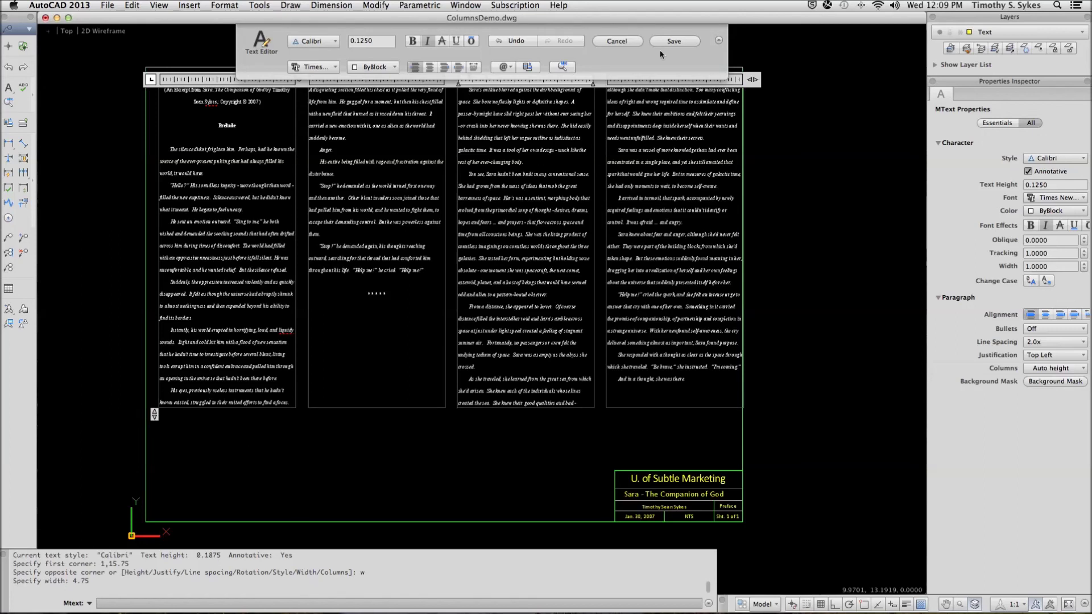
- Close the text editor keeping the text, and save ColumnsDemo.dwg
left_click(674, 41)
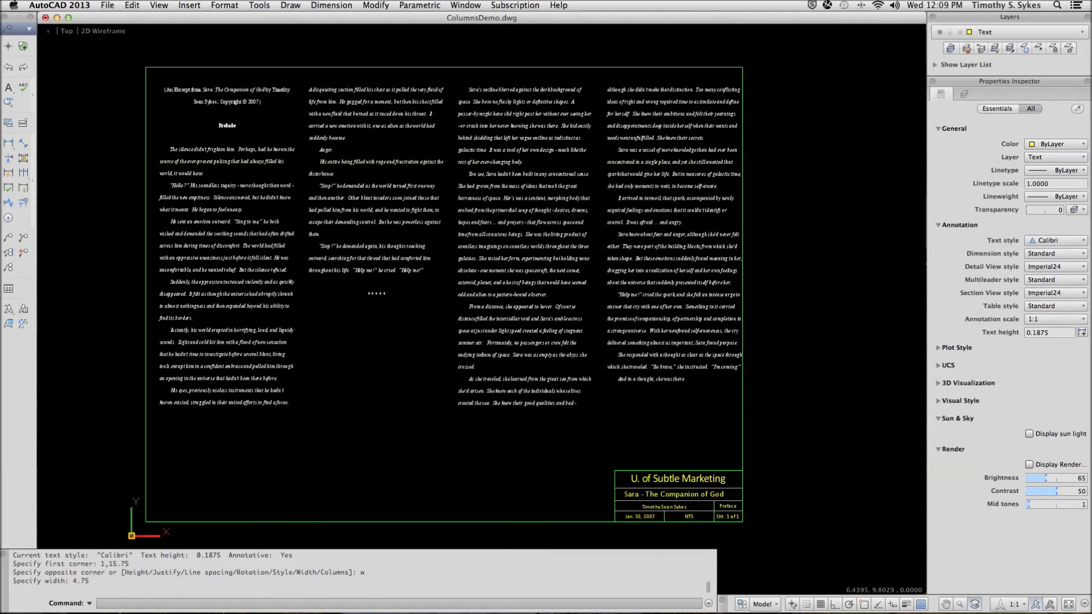
key("super+s")
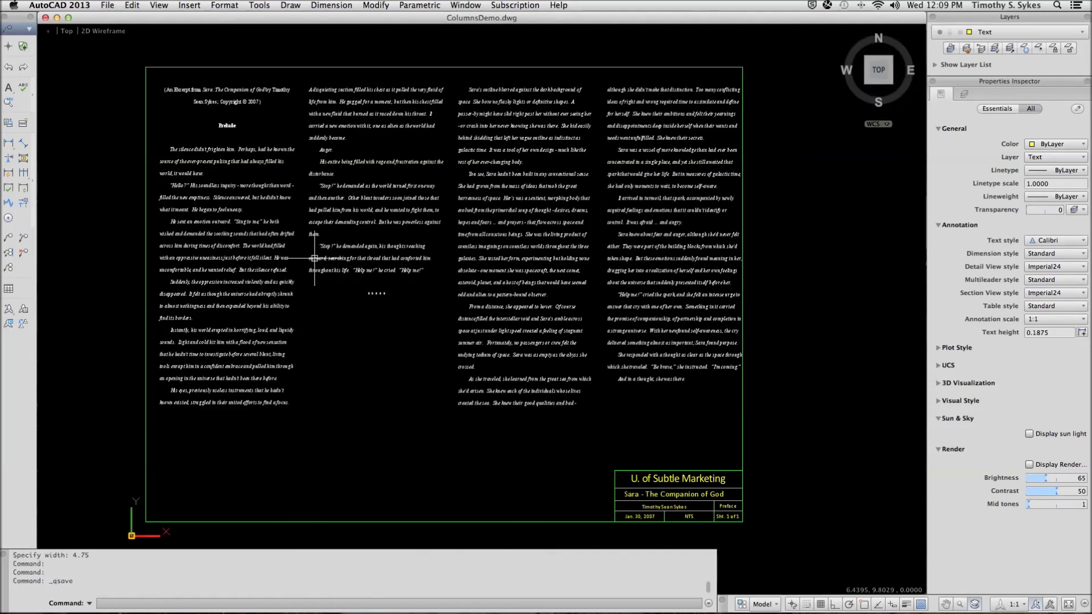